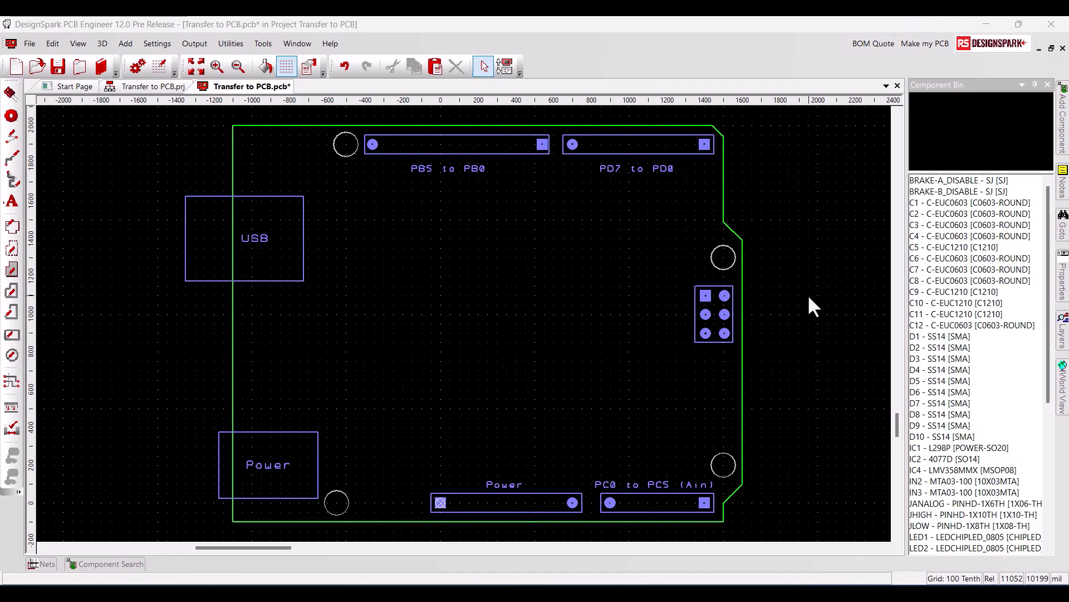
# Step: Select the component bin items connected to net SNSB and place them in the middle of the board
pyautogui.rightClick(1002, 351)
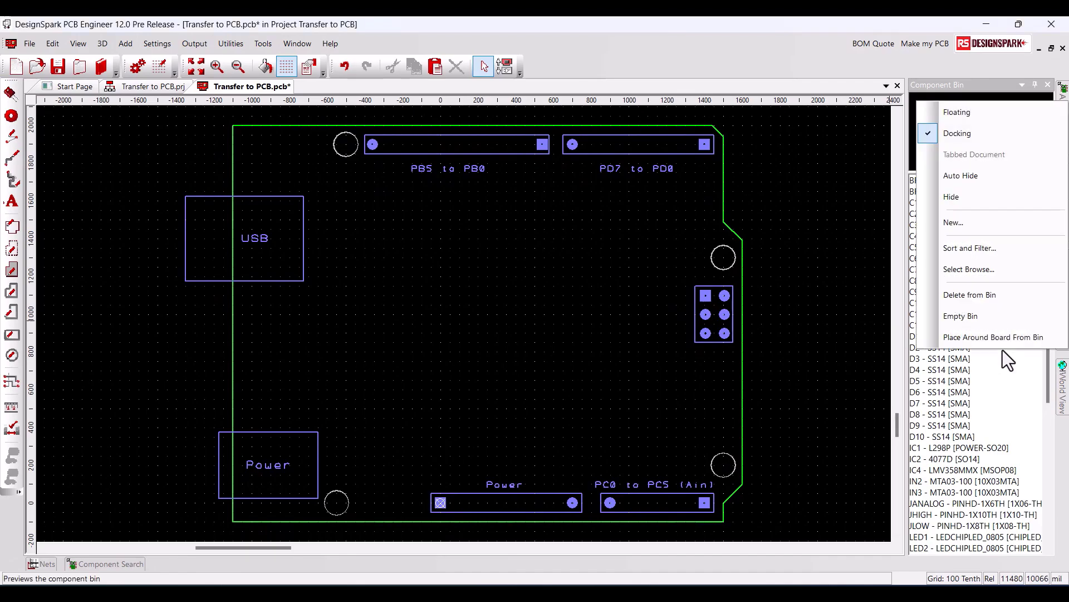
pyautogui.click(978, 270)
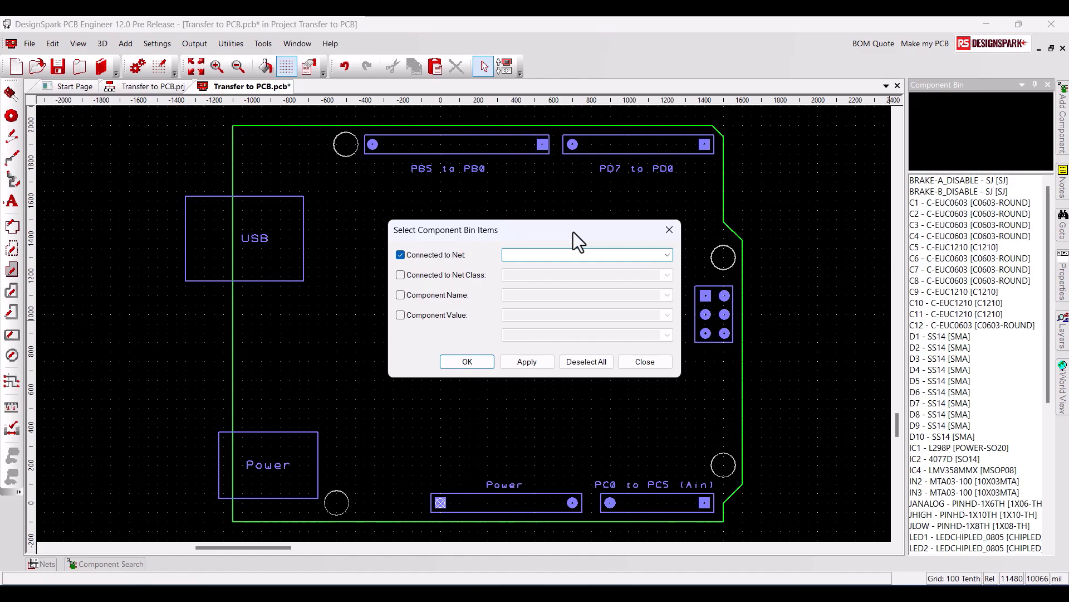
pyautogui.click(666, 257)
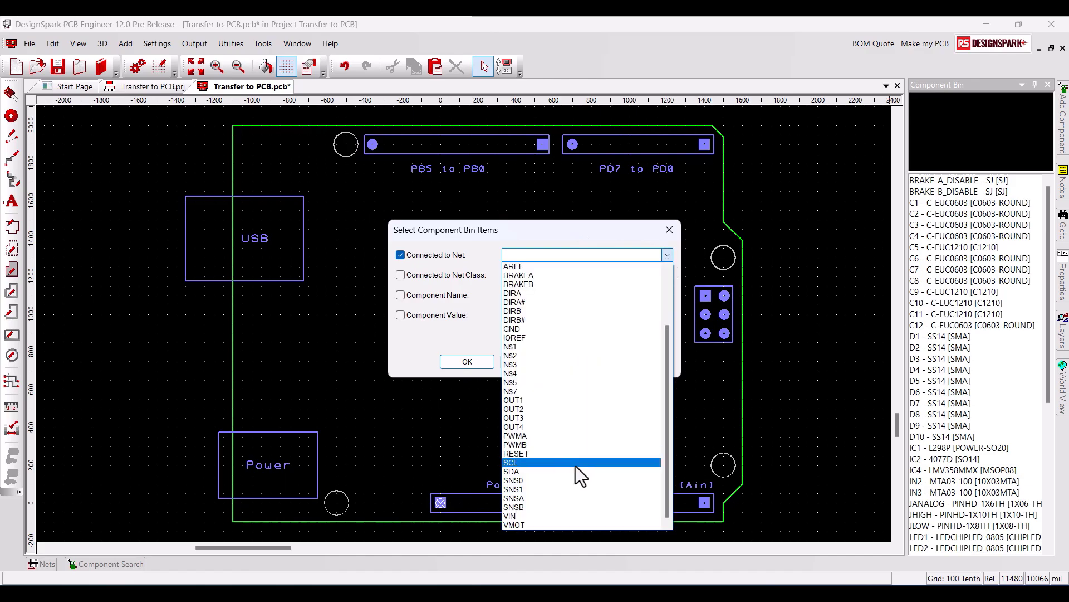
pyautogui.click(563, 506)
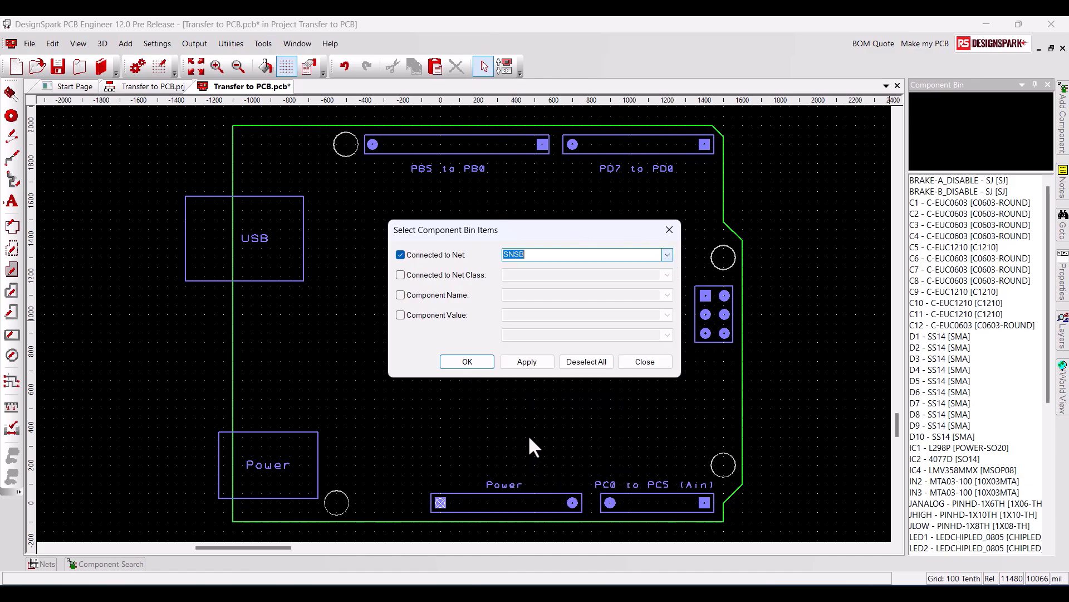
pyautogui.click(524, 362)
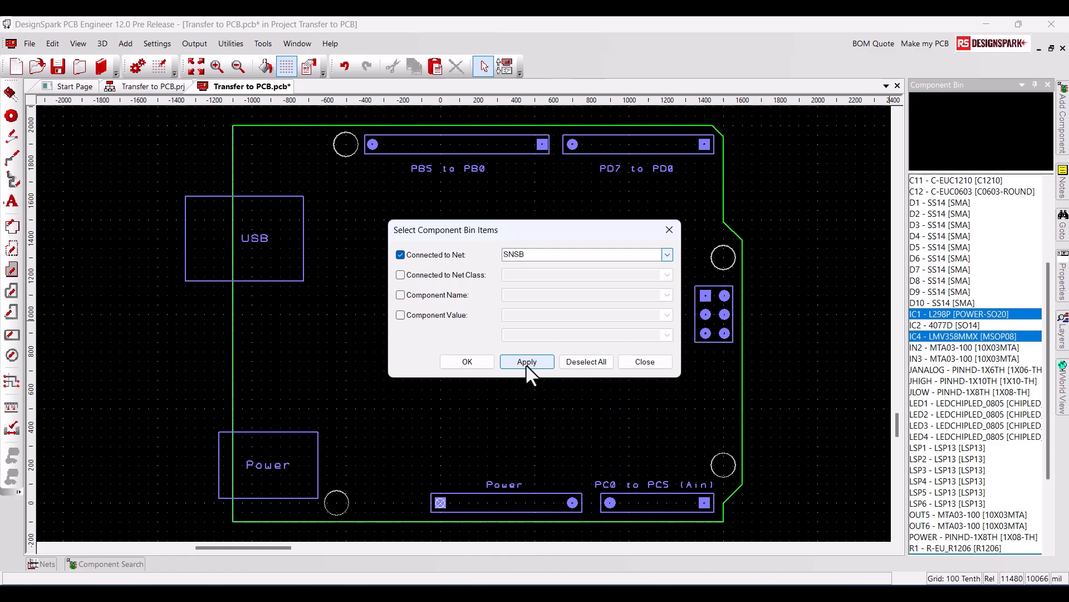
pyautogui.click(472, 367)
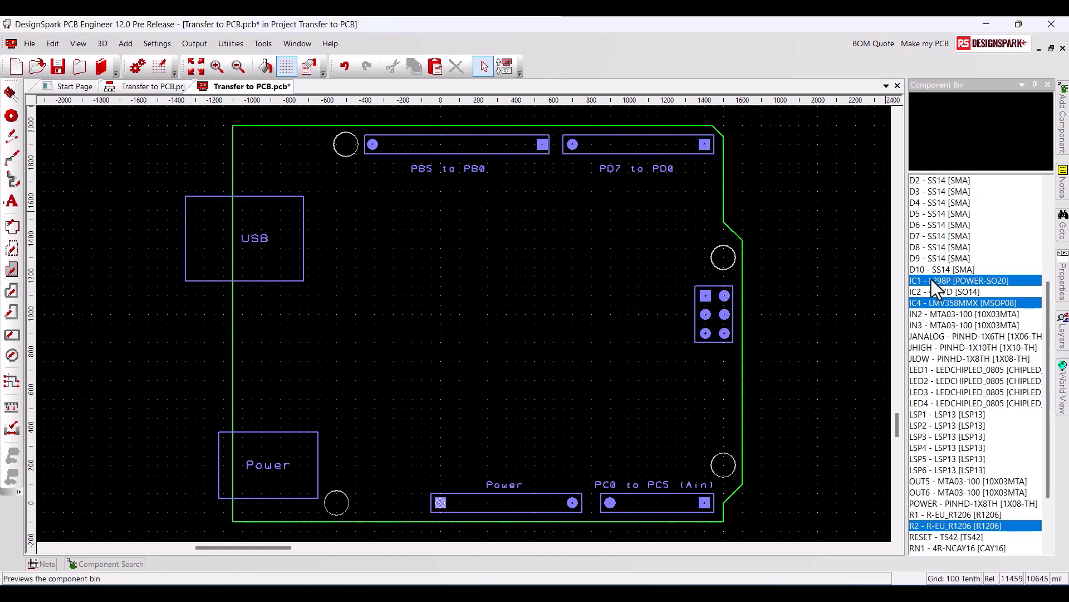
pyautogui.moveTo(932, 279); pyautogui.dragTo(404, 380)
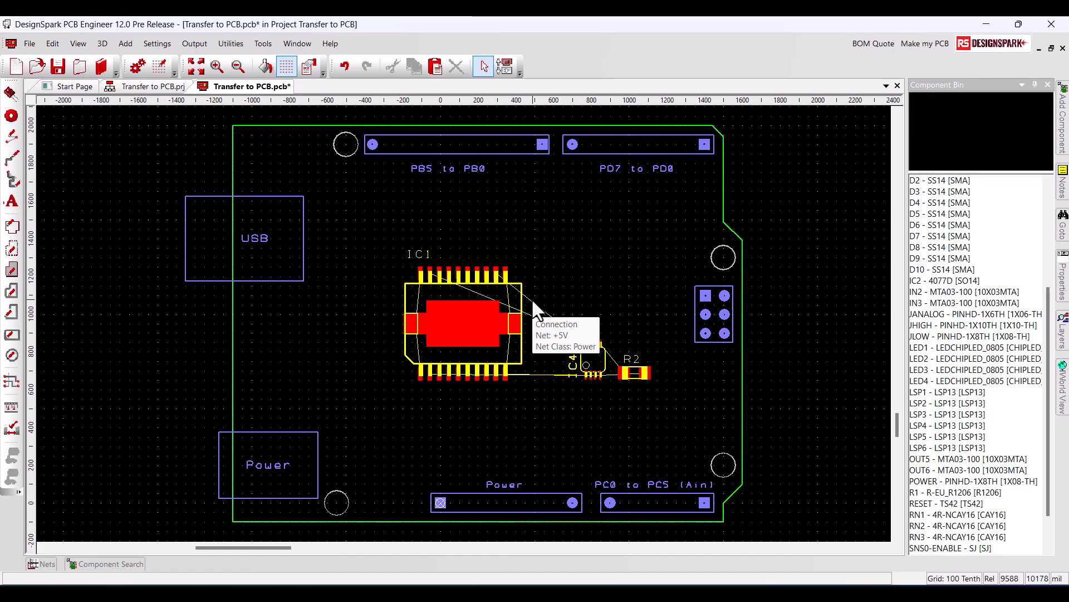
# Step: Undo the placement of the SNSB components
pyautogui.hotkey('ctrl', 'z')
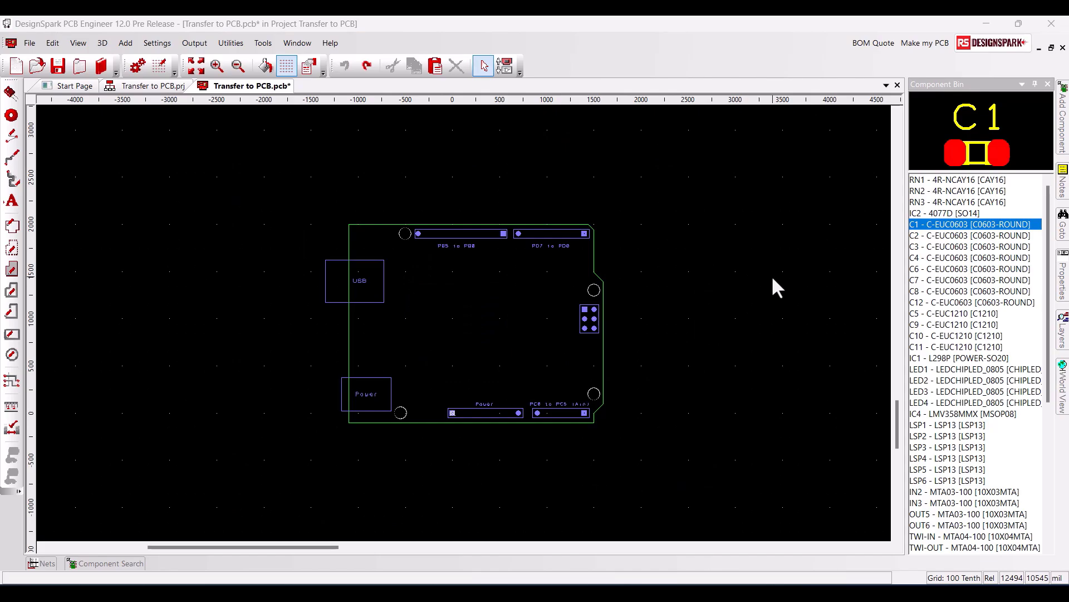
# Step: Clear the current component bin selection and select the bin items connected to net SNS0
pyautogui.rightClick(1013, 330)
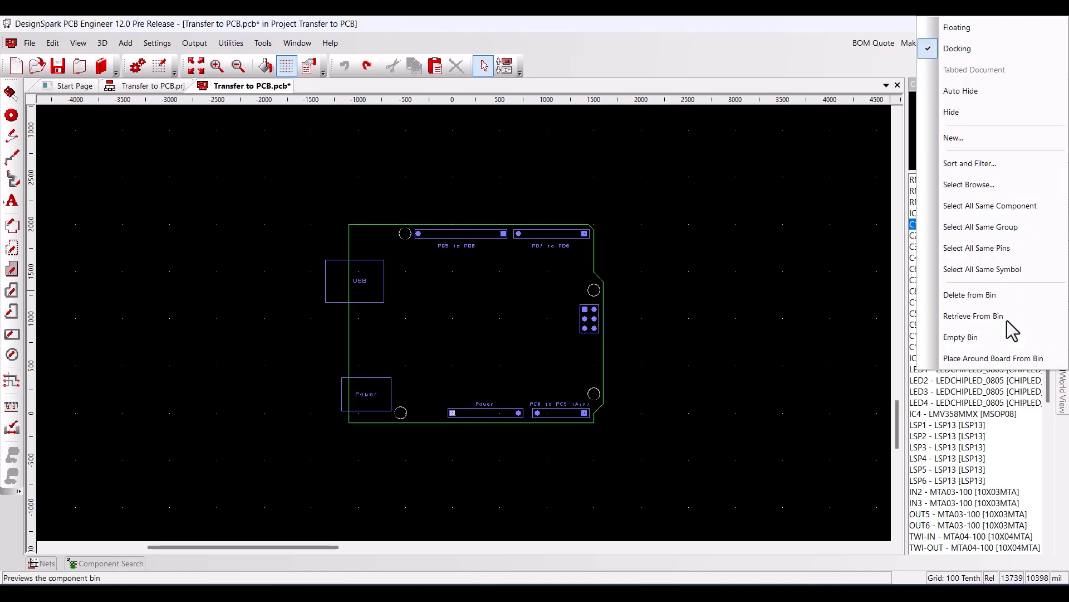
pyautogui.click(983, 190)
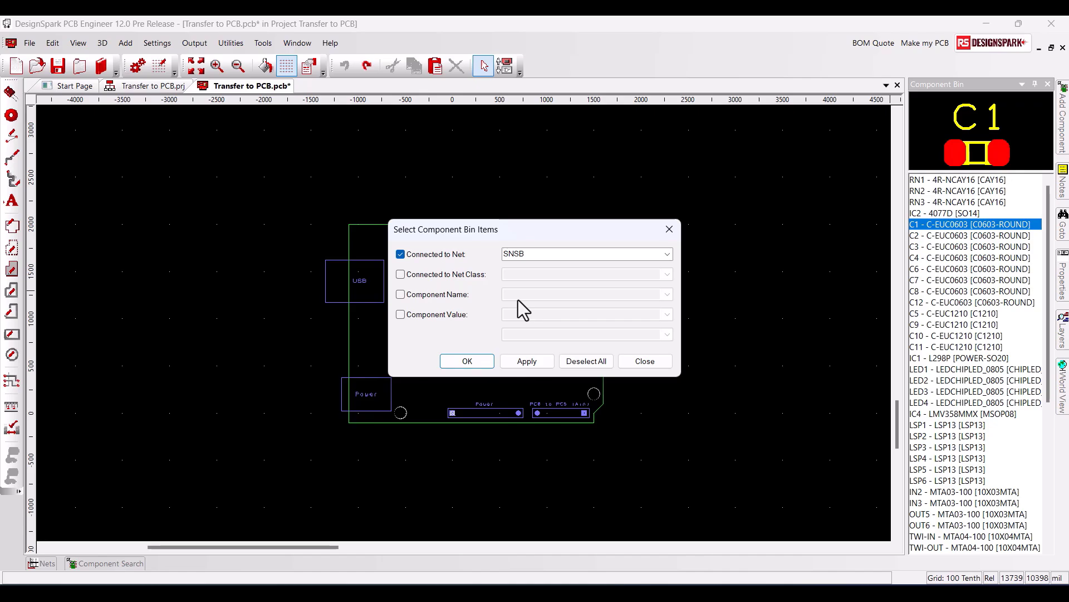
pyautogui.click(585, 361)
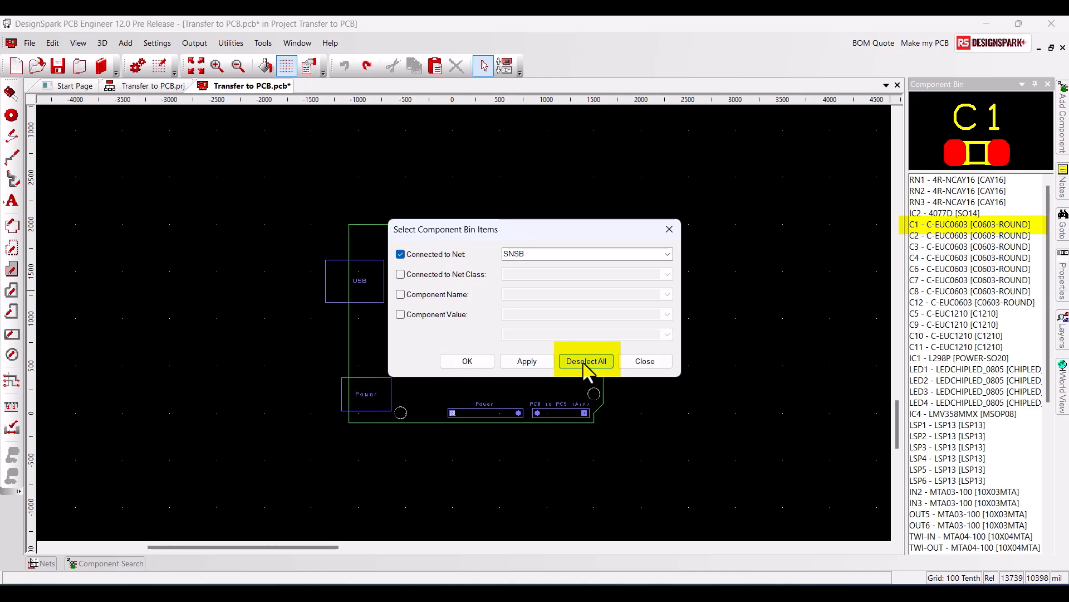
pyautogui.click(668, 254)
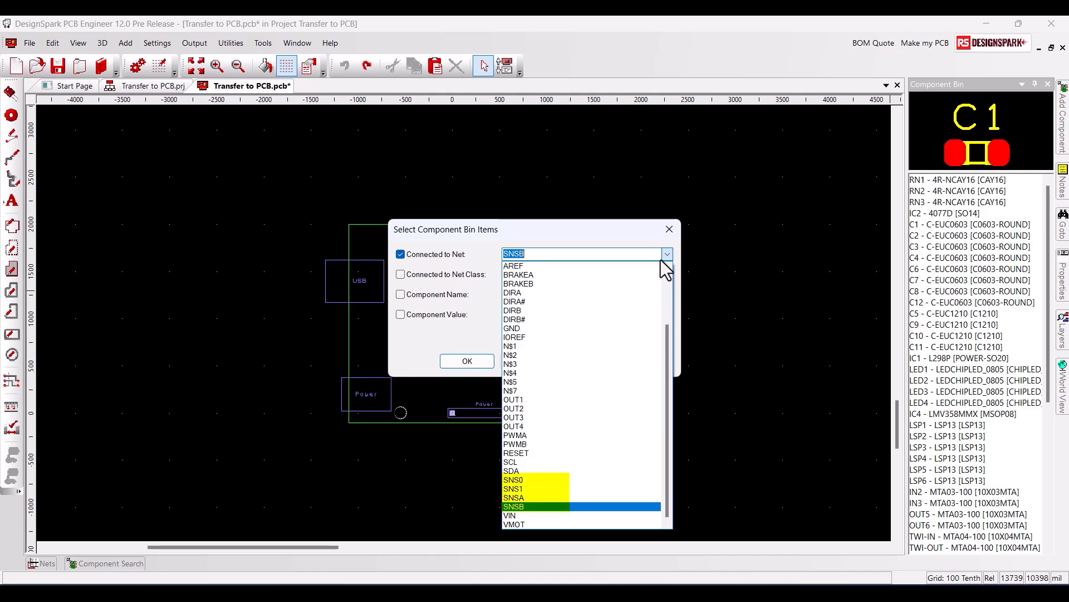
pyautogui.click(561, 480)
pyautogui.click(529, 362)
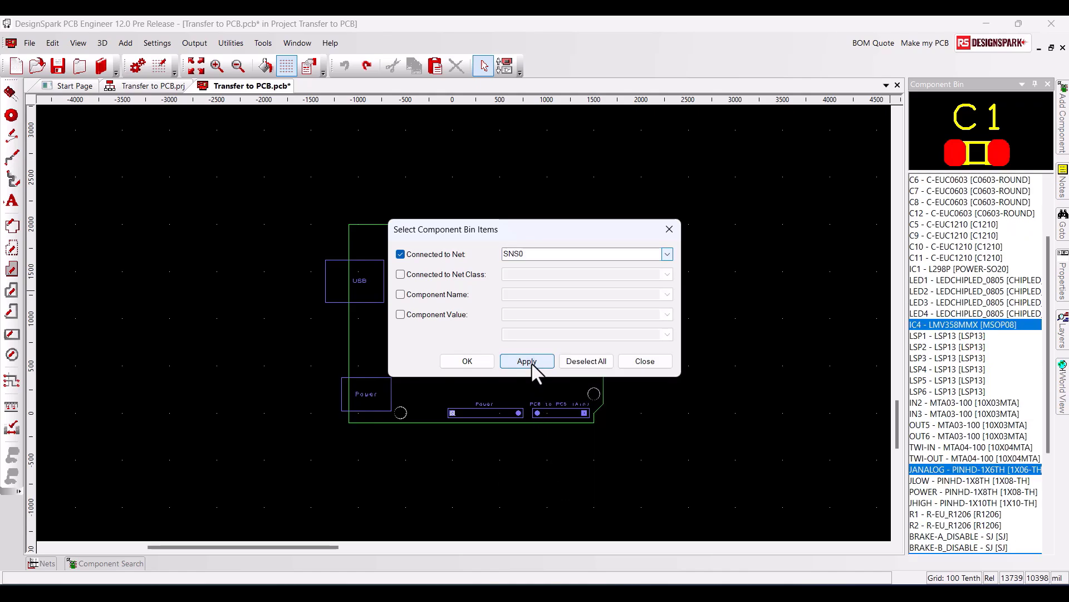
# Step: Add the bin items connected to nets SNS1 and SNSA to the selection
pyautogui.click(668, 254)
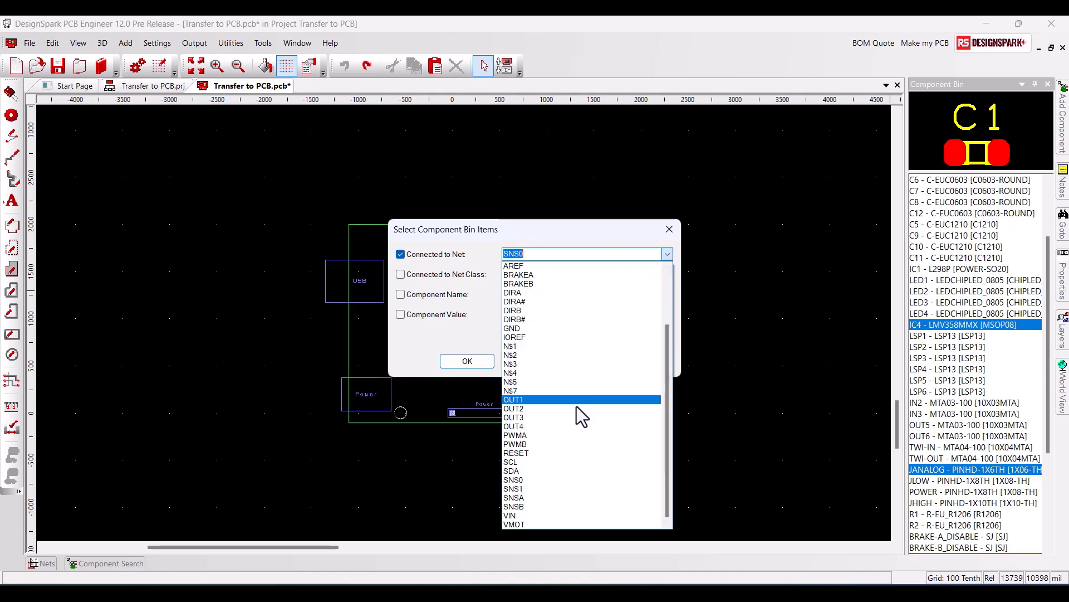
pyautogui.click(551, 489)
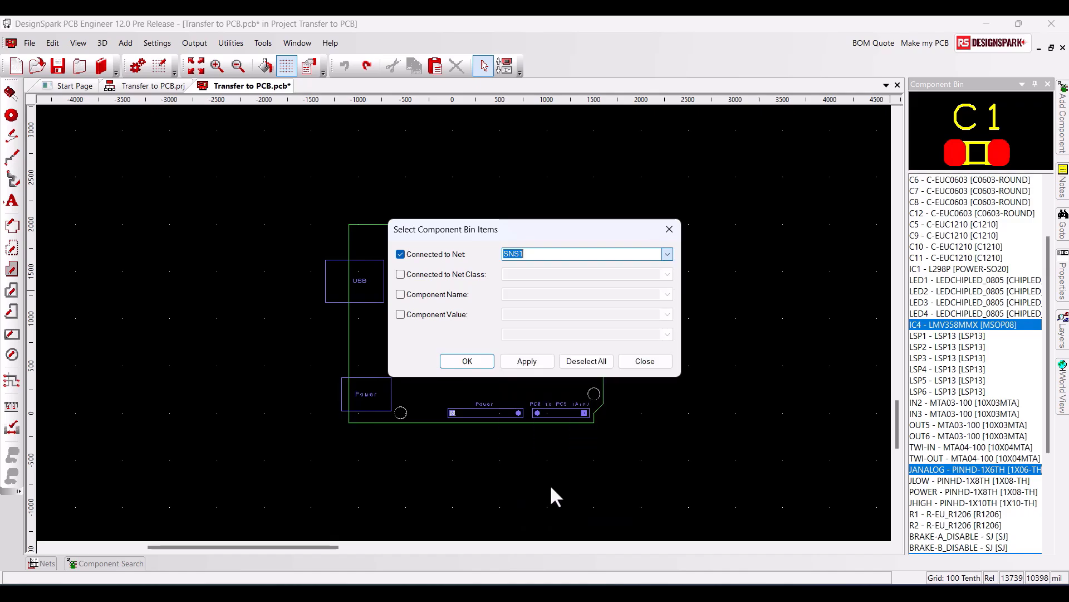
pyautogui.click(523, 362)
pyautogui.click(667, 255)
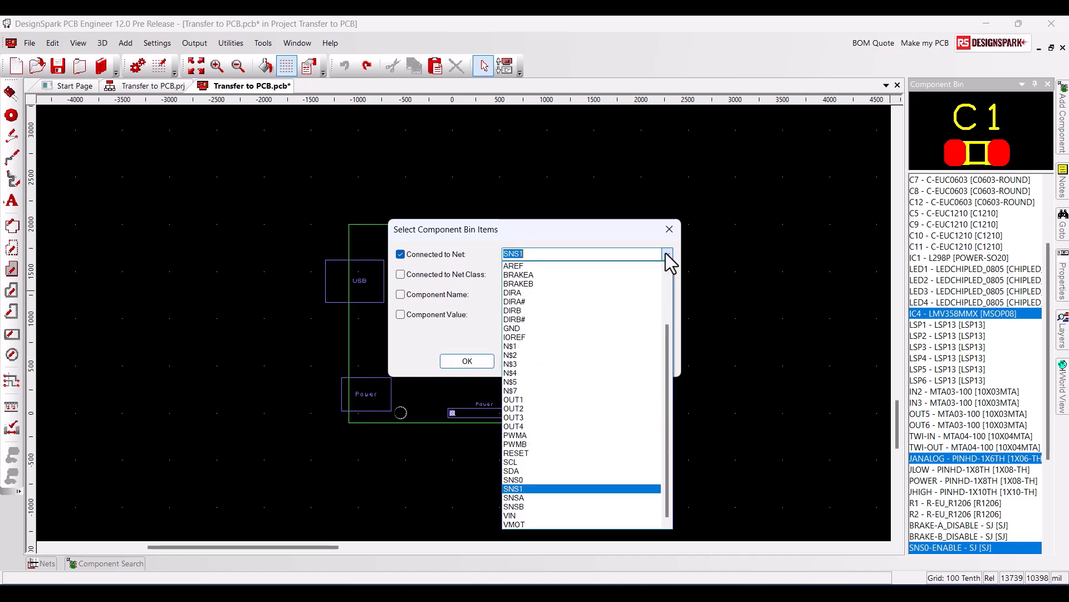
pyautogui.click(550, 497)
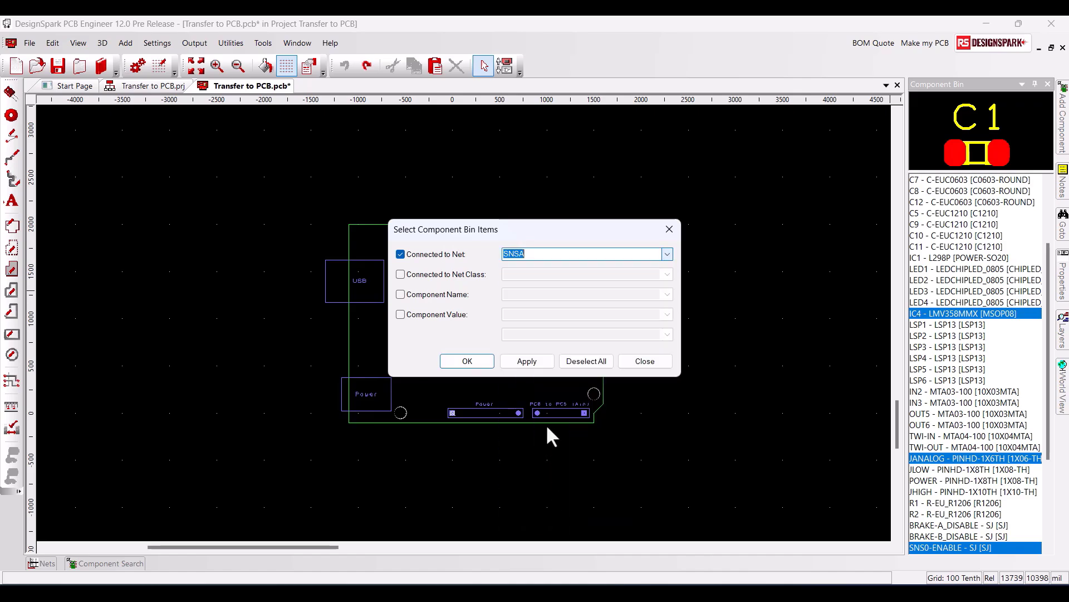
pyautogui.click(529, 364)
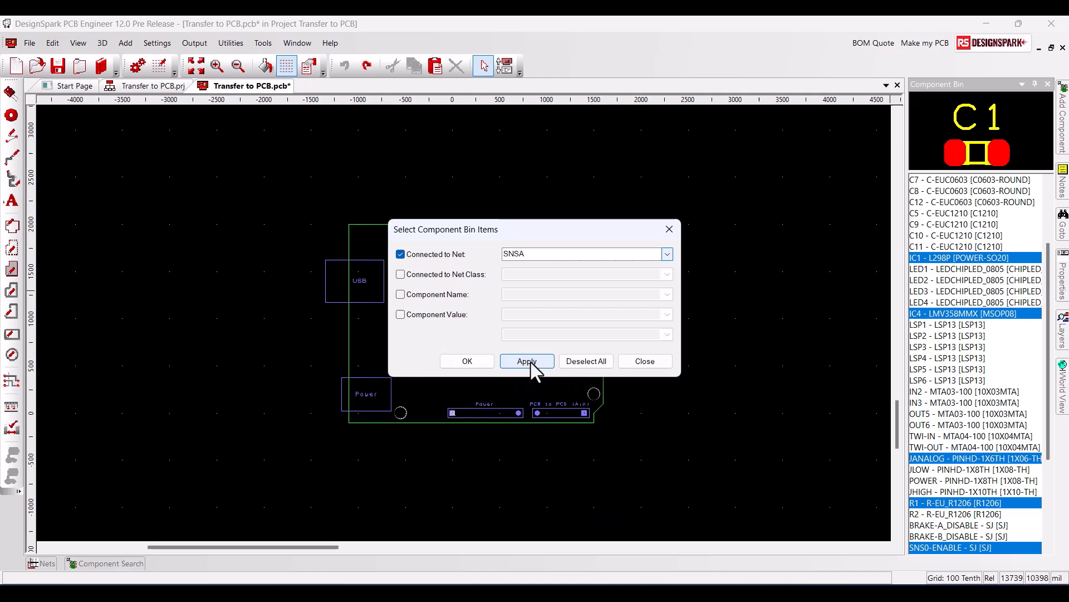
# Step: Add the bin items connected to net SNSB to the selection and place all selected components just above the board outline
pyautogui.click(666, 257)
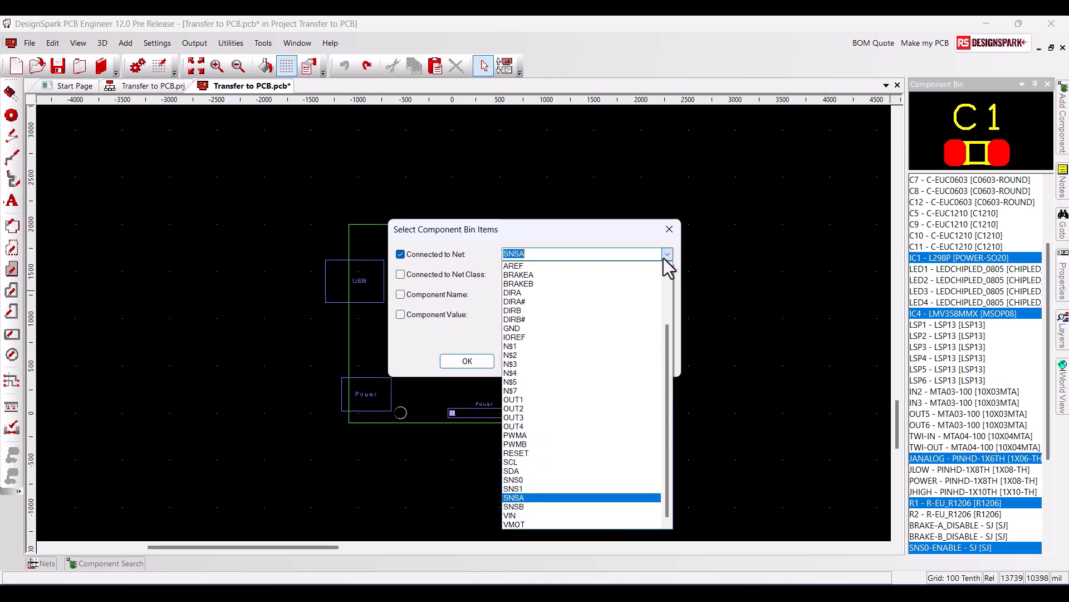
pyautogui.click(545, 507)
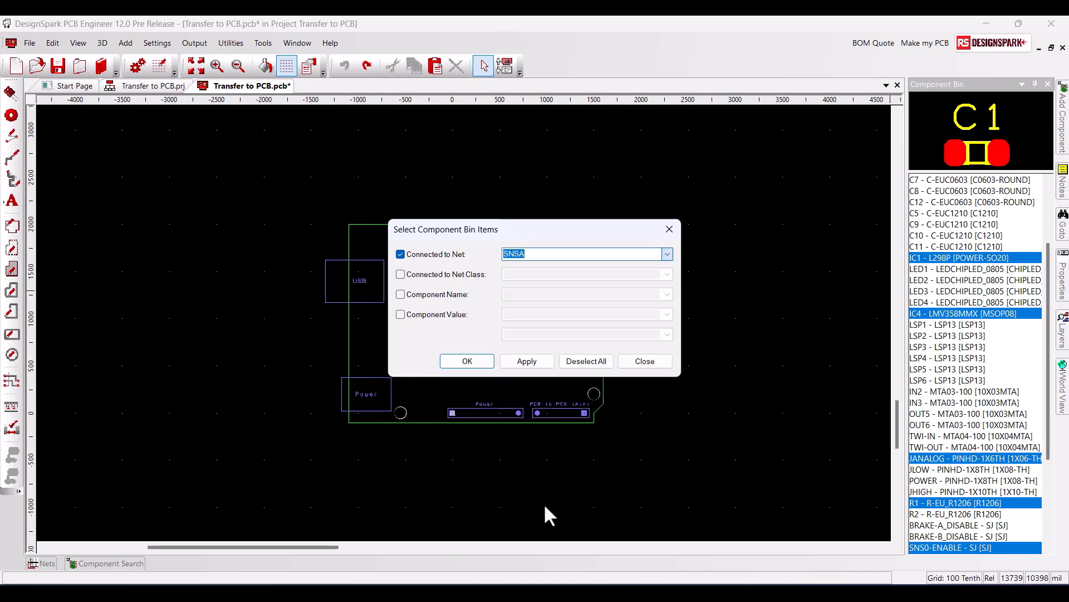
pyautogui.click(528, 363)
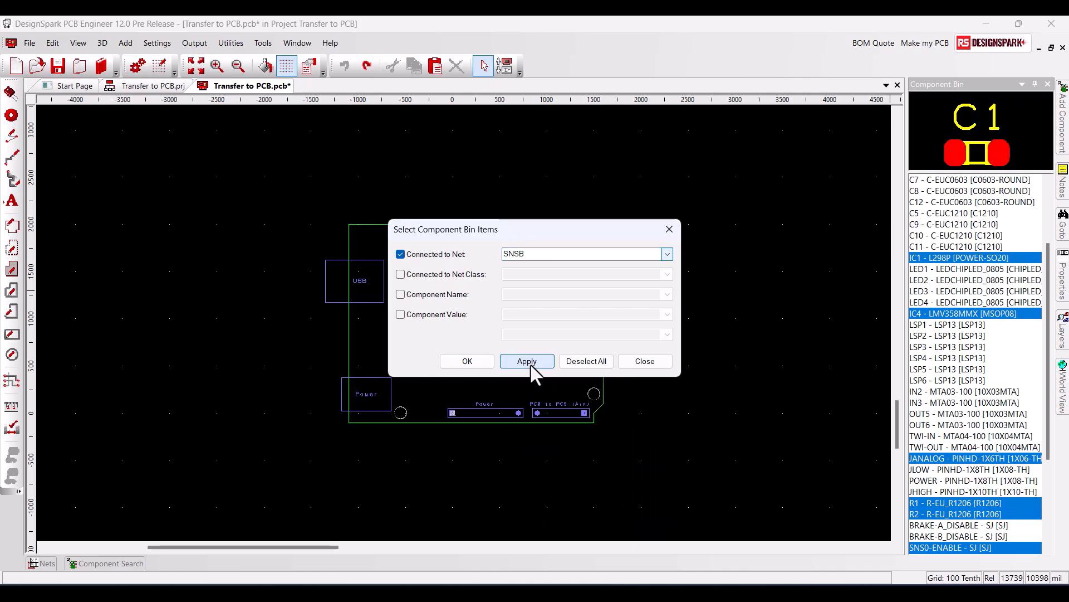
pyautogui.click(480, 362)
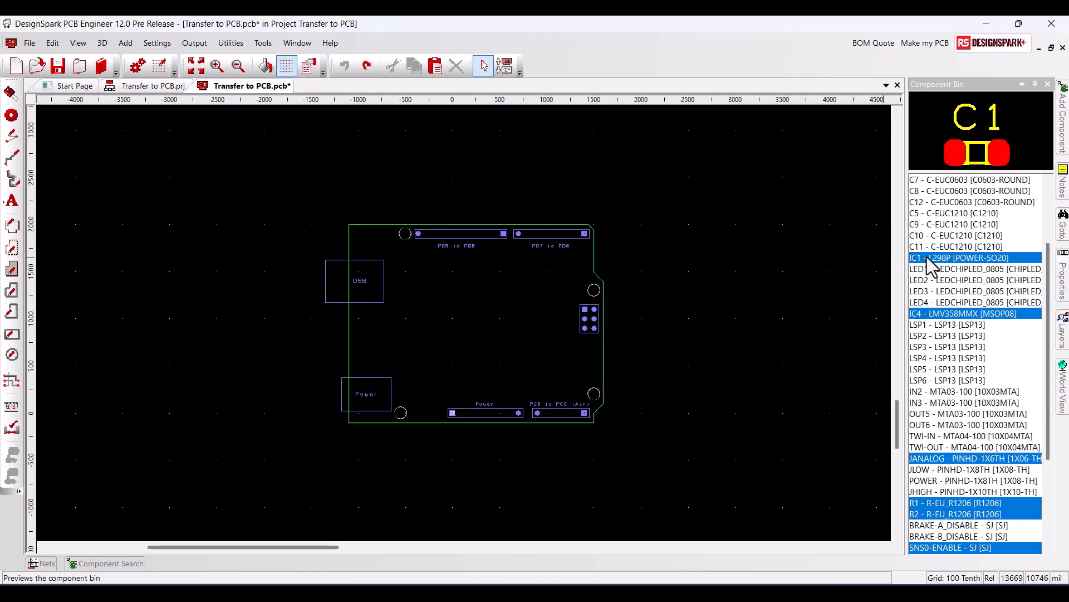
pyautogui.moveTo(925, 259); pyautogui.dragTo(310, 213)
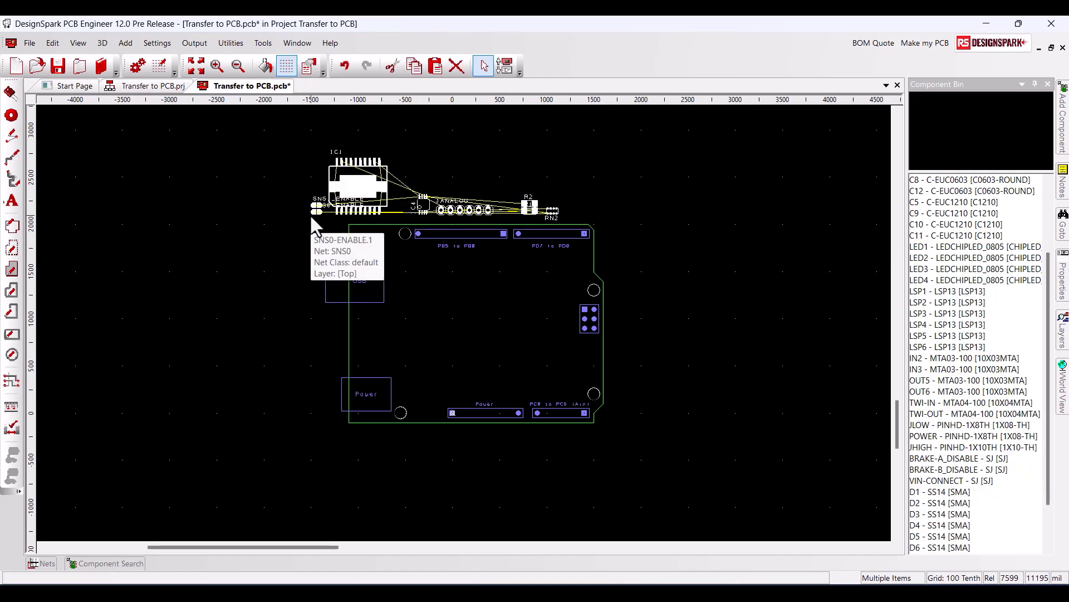
pyautogui.click(615, 143)
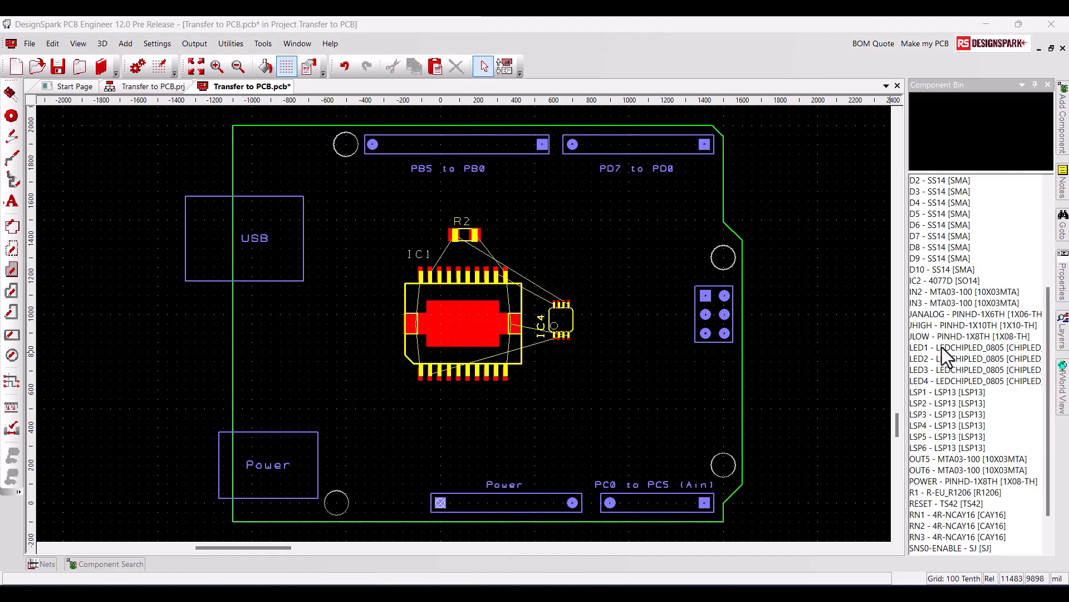
# Step: Select all bin items using the same component as LED1 and place them between the USB and Power outlines
pyautogui.click(942, 347)
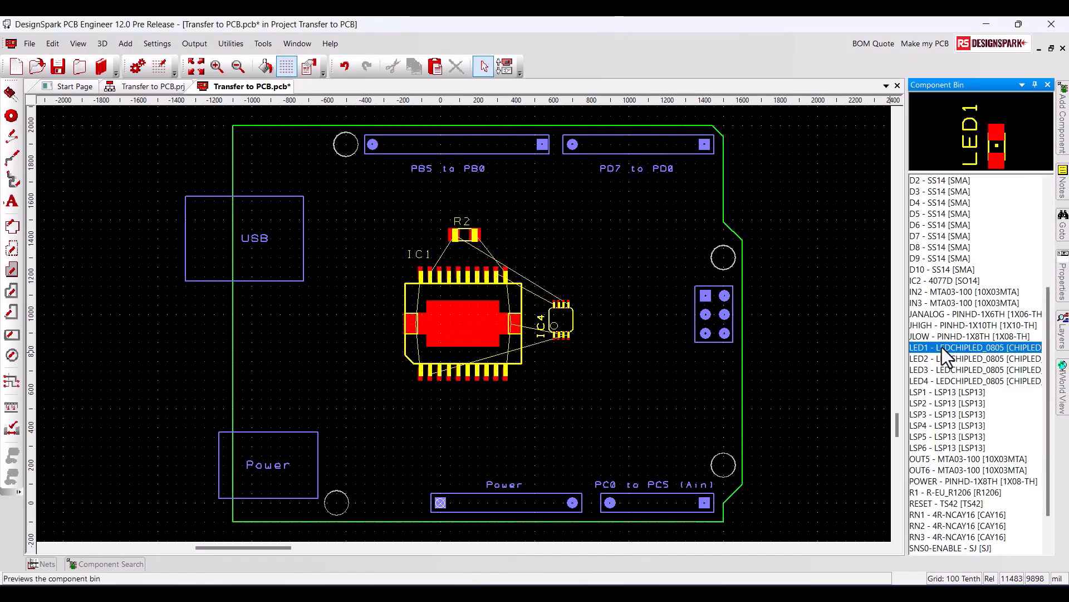
pyautogui.rightClick(984, 275)
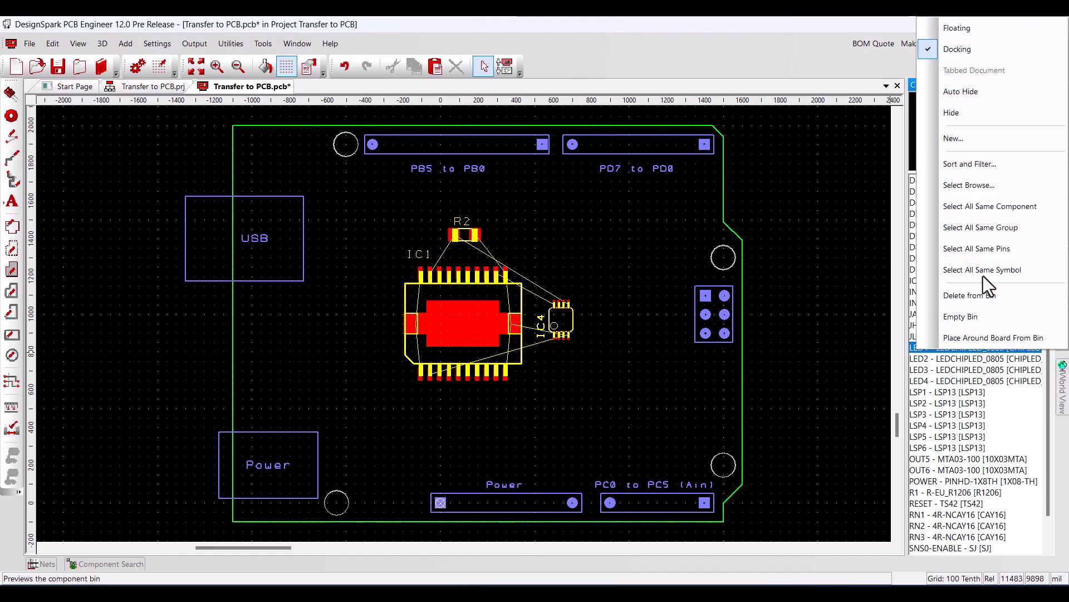
pyautogui.click(972, 206)
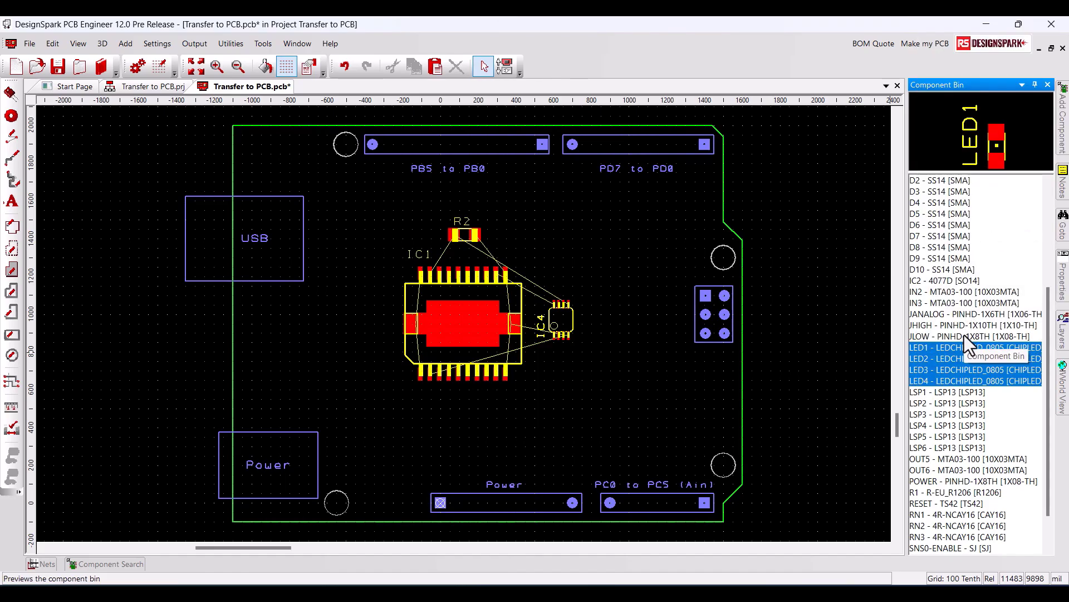
pyautogui.moveTo(964, 347); pyautogui.dragTo(250, 405)
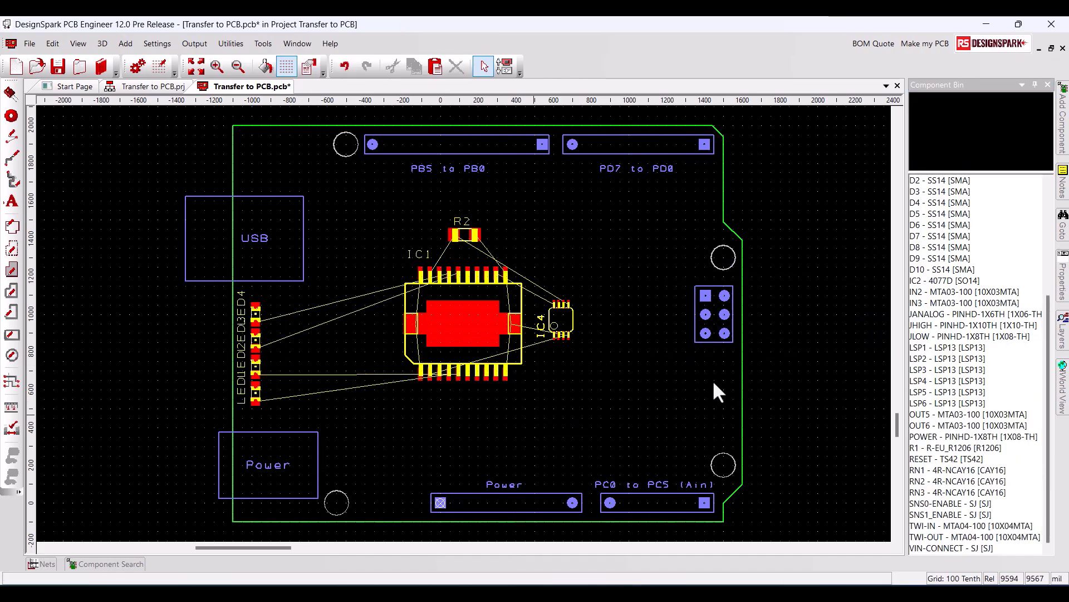
# Step: Add a sort by Component to the component bin's sort and filter settings
pyautogui.rightClick(938, 332)
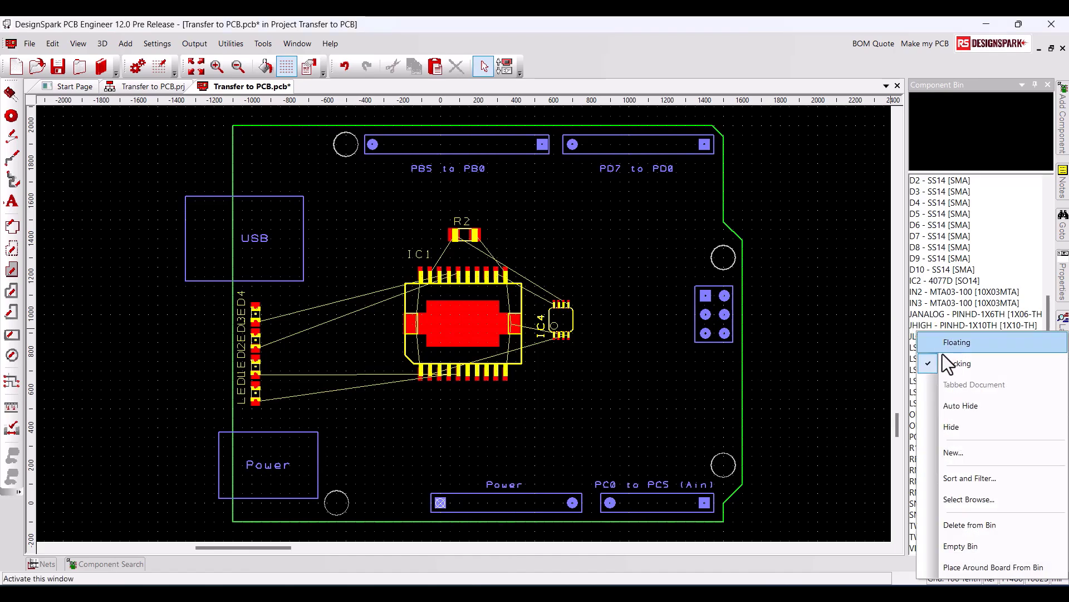
pyautogui.click(965, 477)
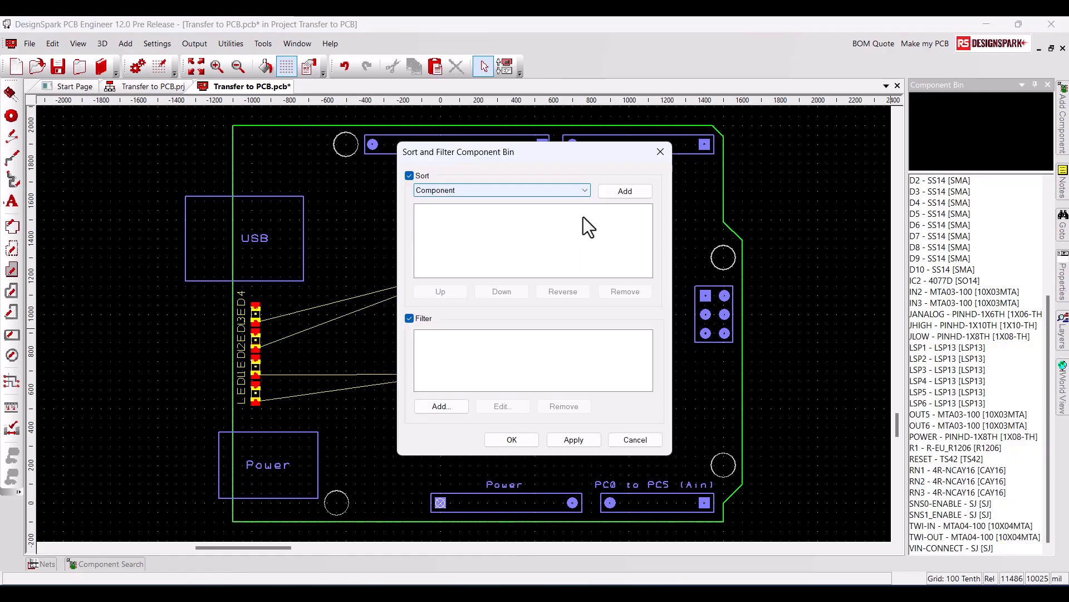
pyautogui.click(585, 191)
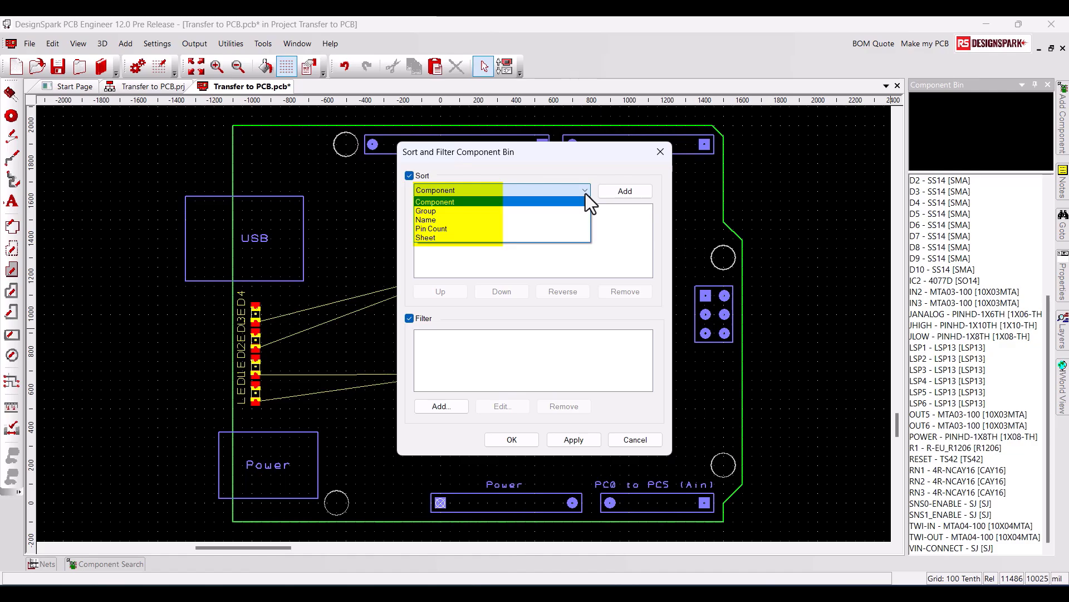
pyautogui.click(586, 193)
pyautogui.click(628, 195)
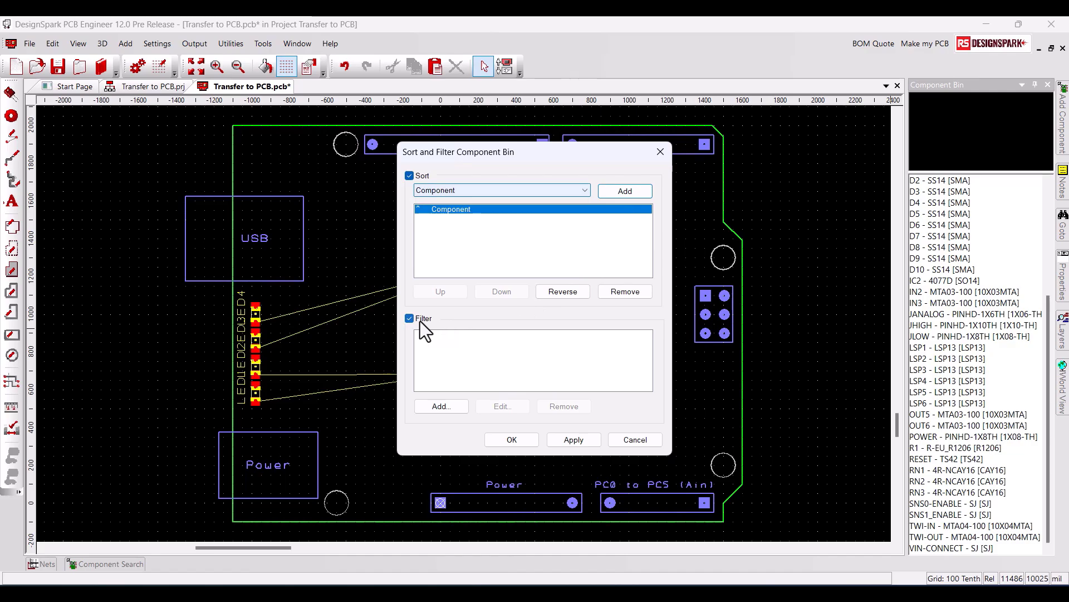
# Step: Add a component bin filter for Component Contains PINHD and apply the sort and filter settings
pyautogui.click(447, 410)
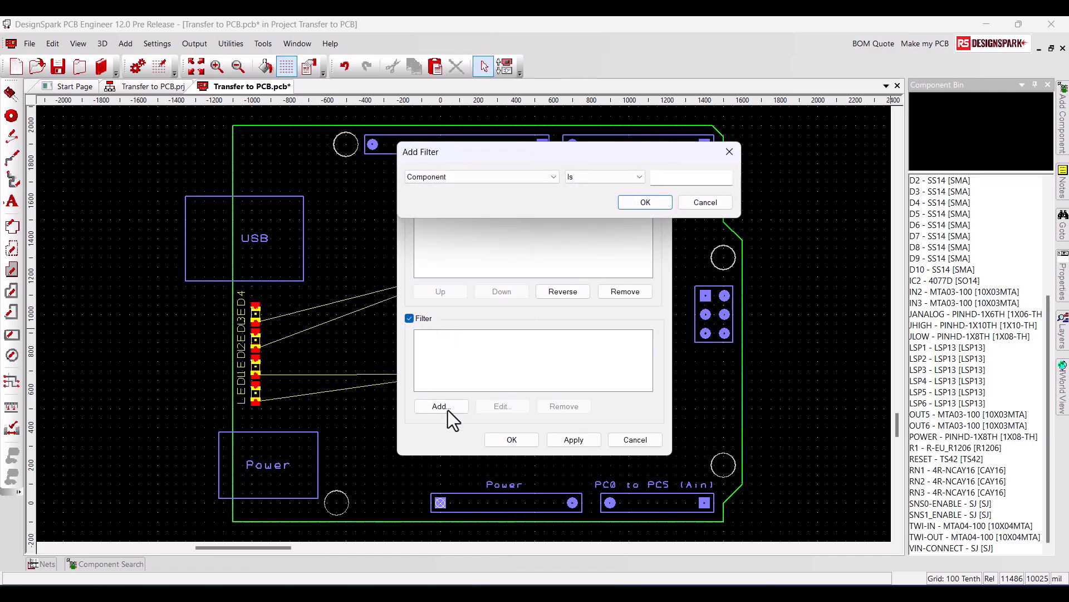
pyautogui.click(641, 176)
pyautogui.click(617, 198)
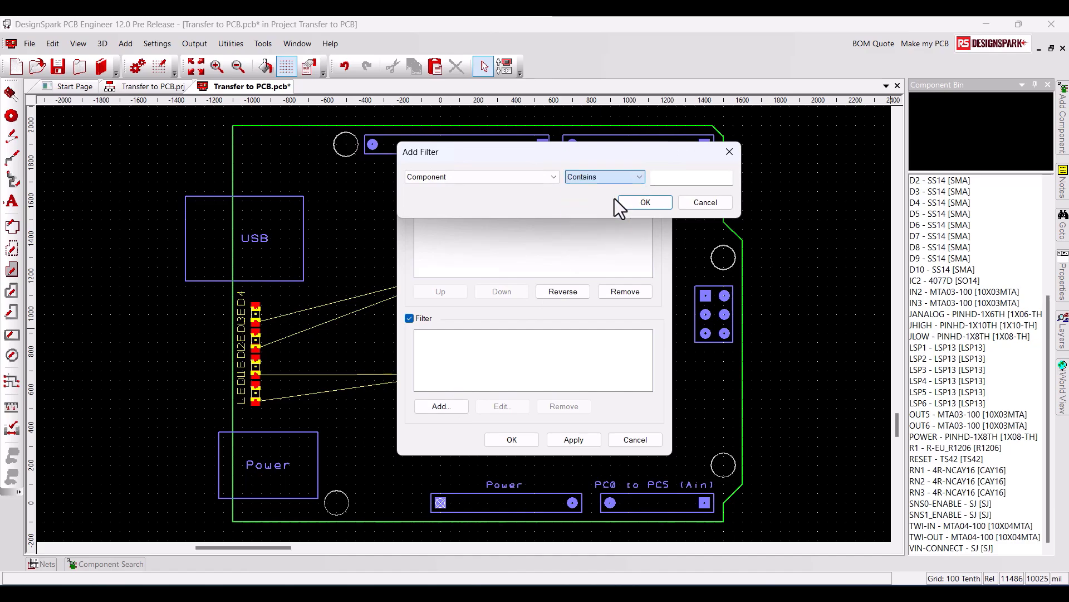
pyautogui.click(656, 177)
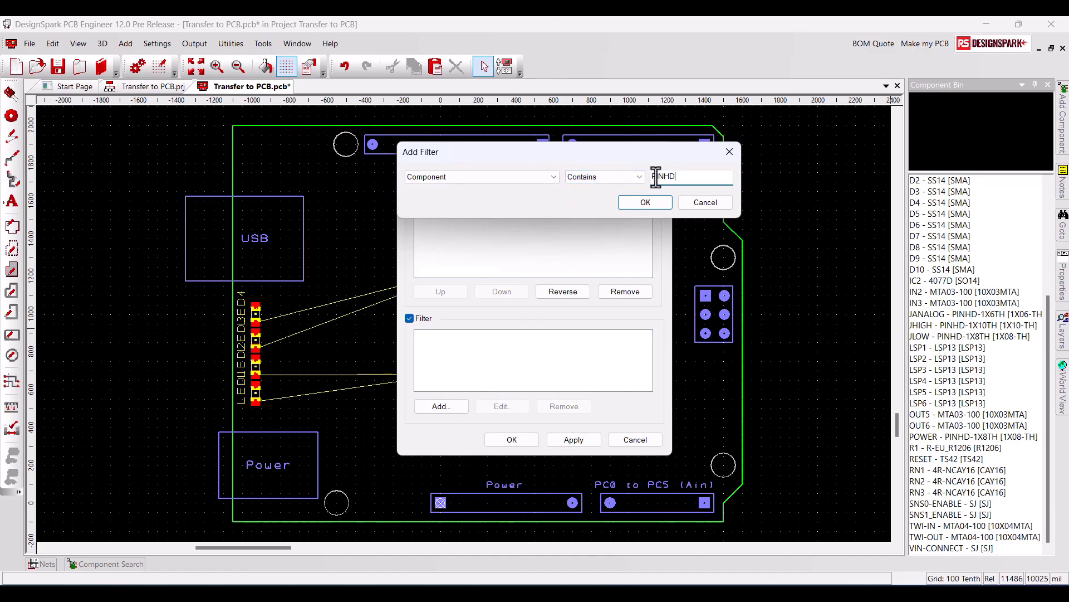
pyautogui.click(649, 205)
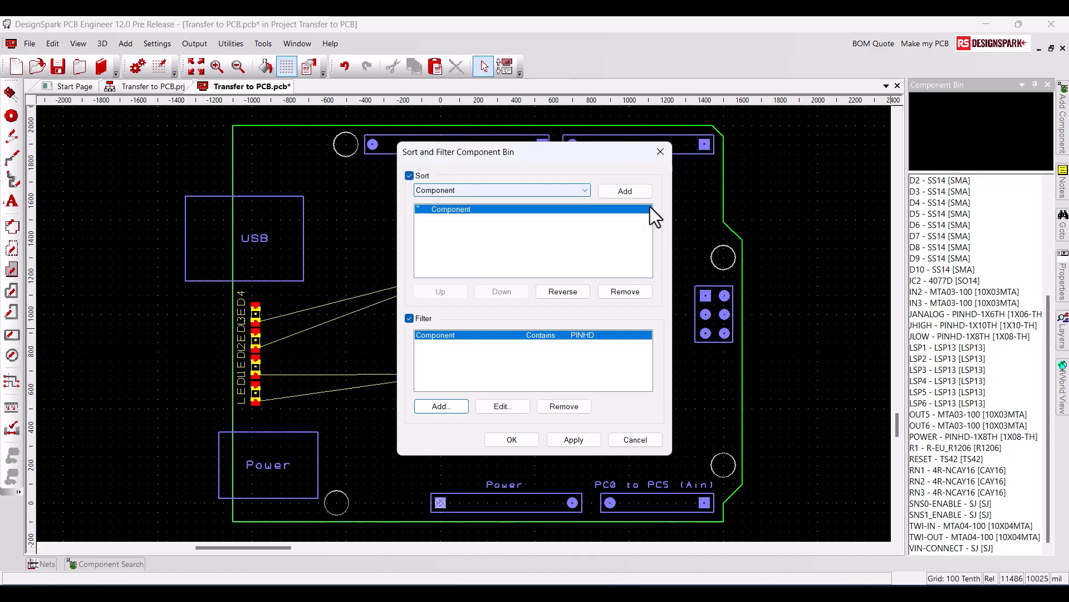
pyautogui.click(596, 439)
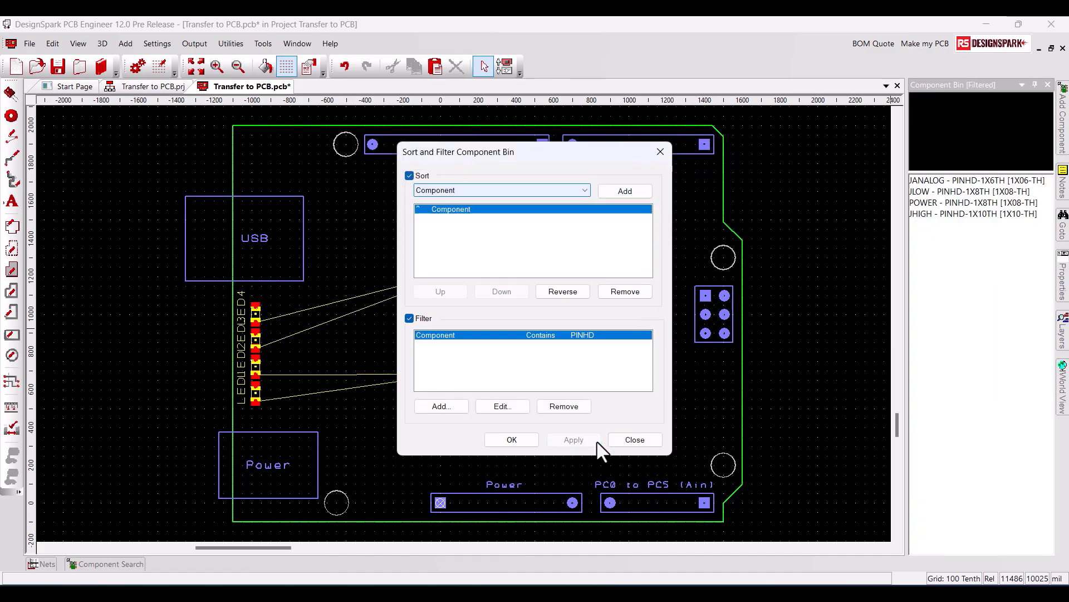
pyautogui.click(533, 440)
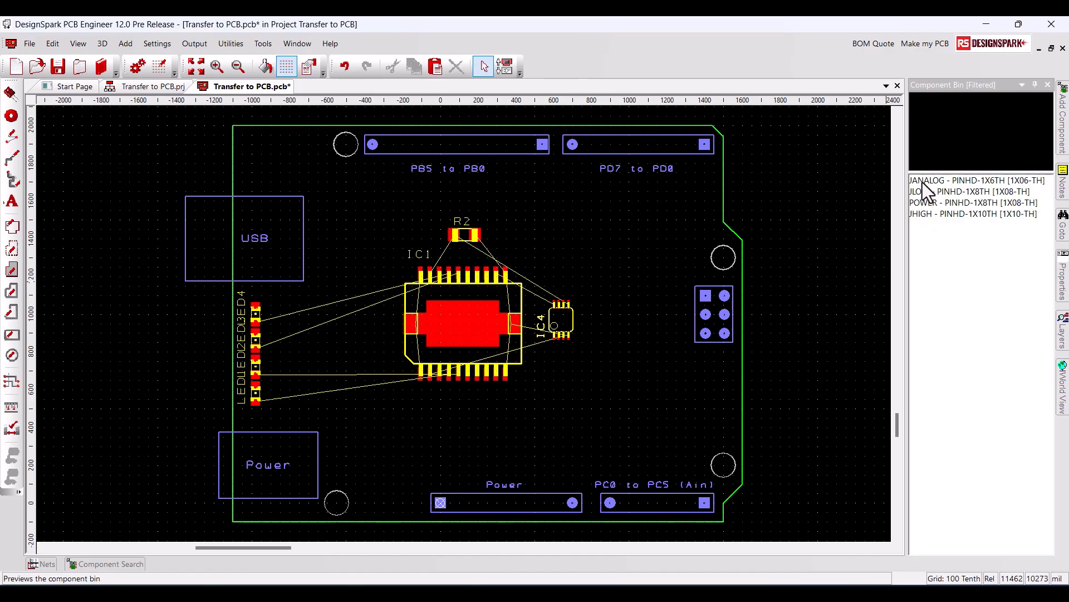
# Step: Place JANALOG from the bin on the PC0 to PC5 (Ain) outline and place the remaining filtered headers around the board
pyautogui.moveTo(925, 190); pyautogui.dragTo(657, 392)
pyautogui.moveTo(636, 499); pyautogui.dragTo(658, 502)
pyautogui.rightClick(931, 205)
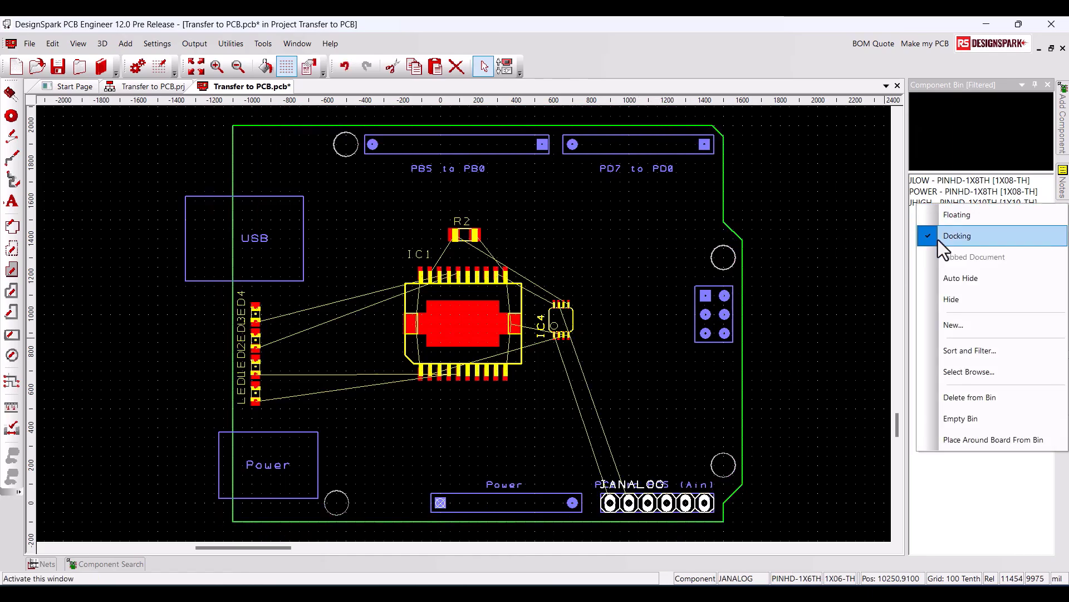
pyautogui.click(965, 442)
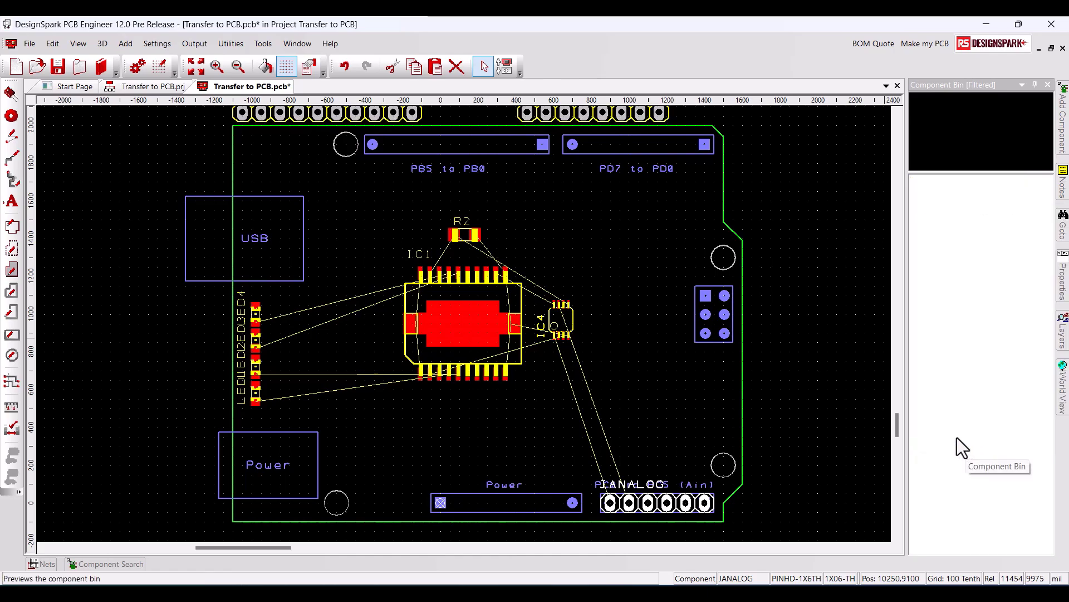
pyautogui.scroll(2, 900, 411)
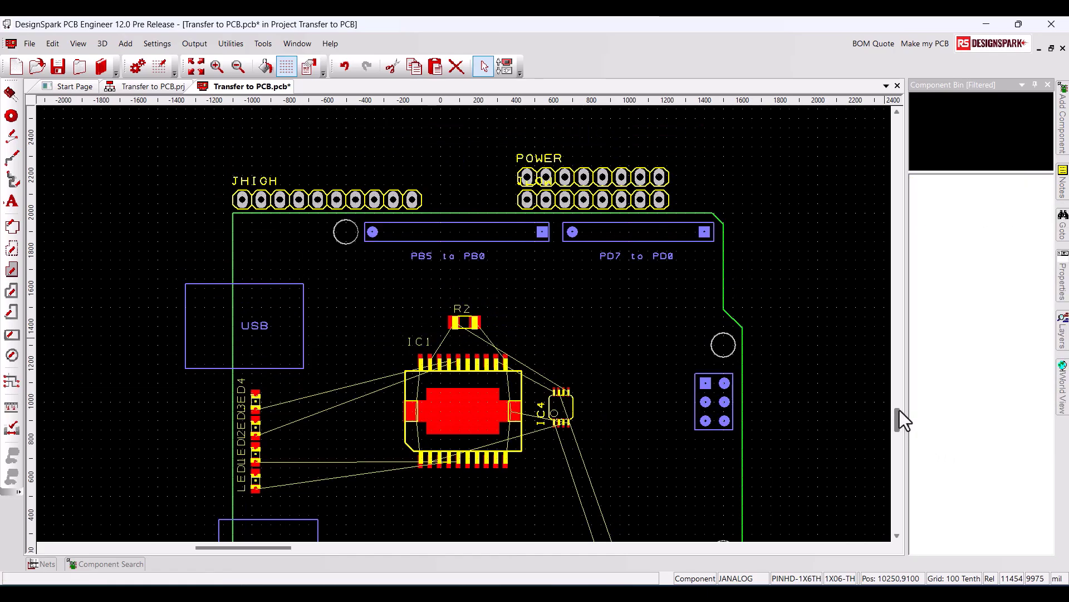
# Step: Turn off the component bin's PINHD filter while keeping the sort by Component, and apply the settings
pyautogui.click(967, 86)
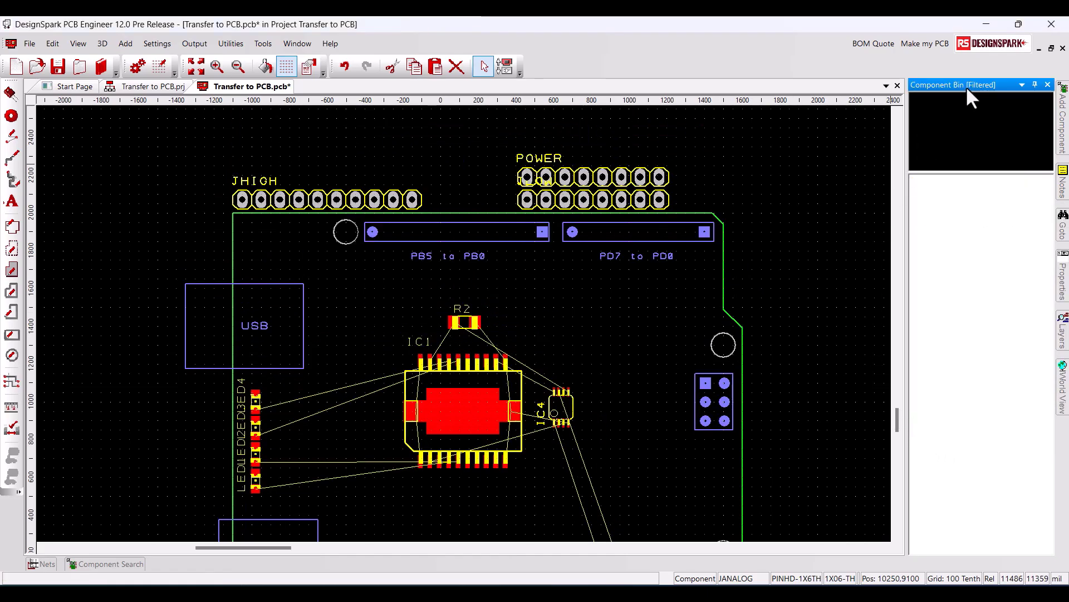
pyautogui.rightClick(954, 200)
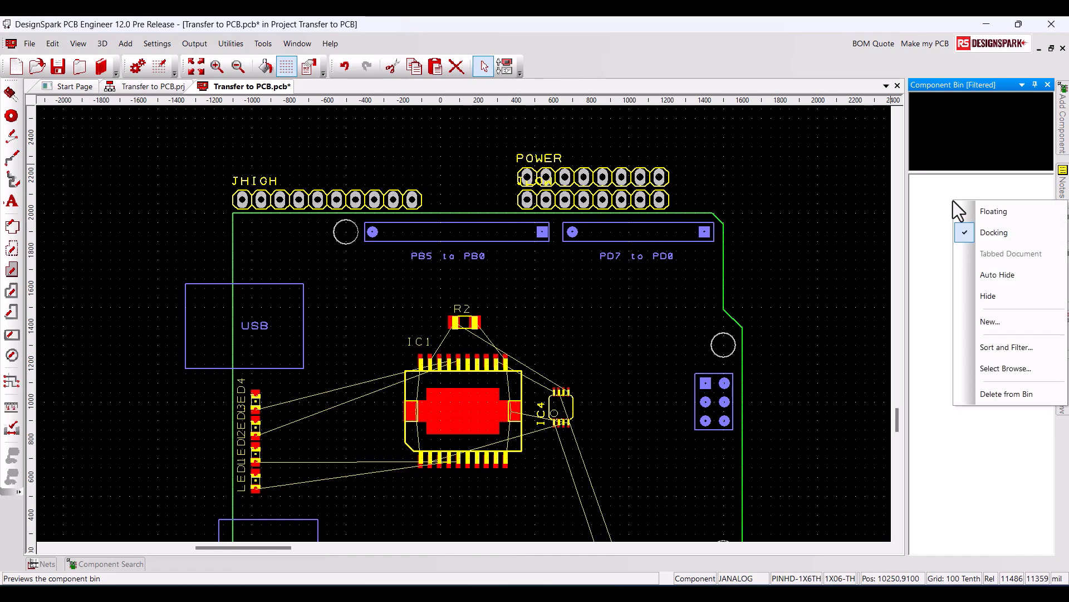
pyautogui.click(992, 347)
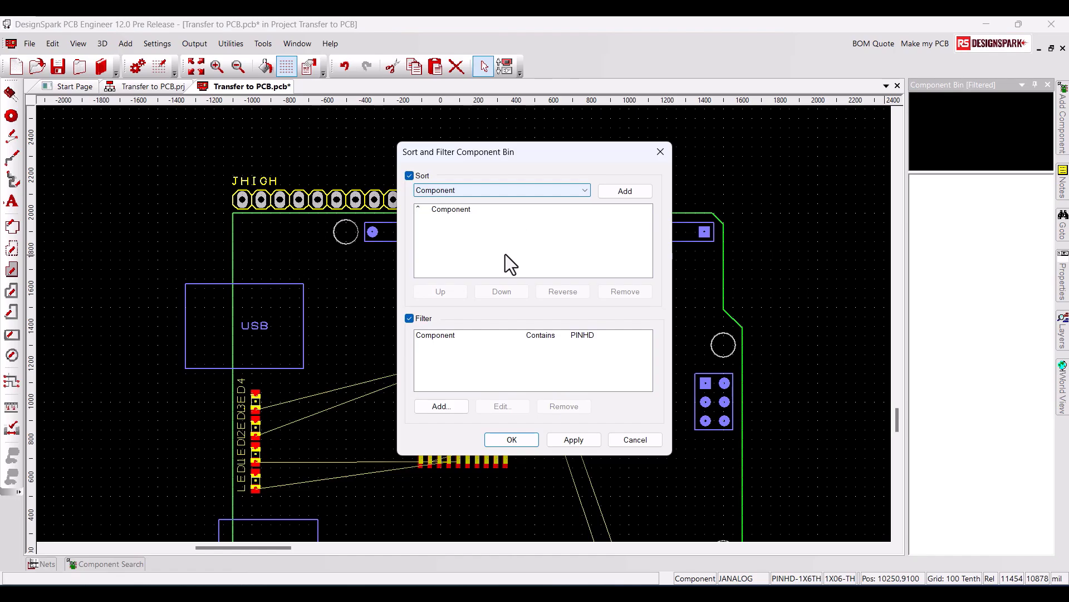
pyautogui.click(410, 319)
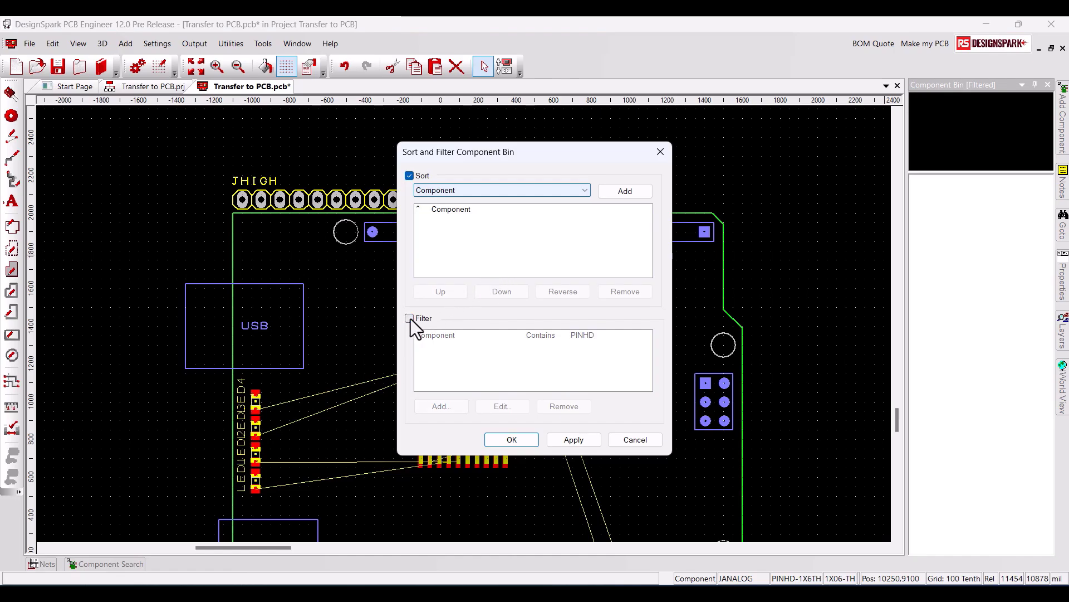
pyautogui.click(574, 440)
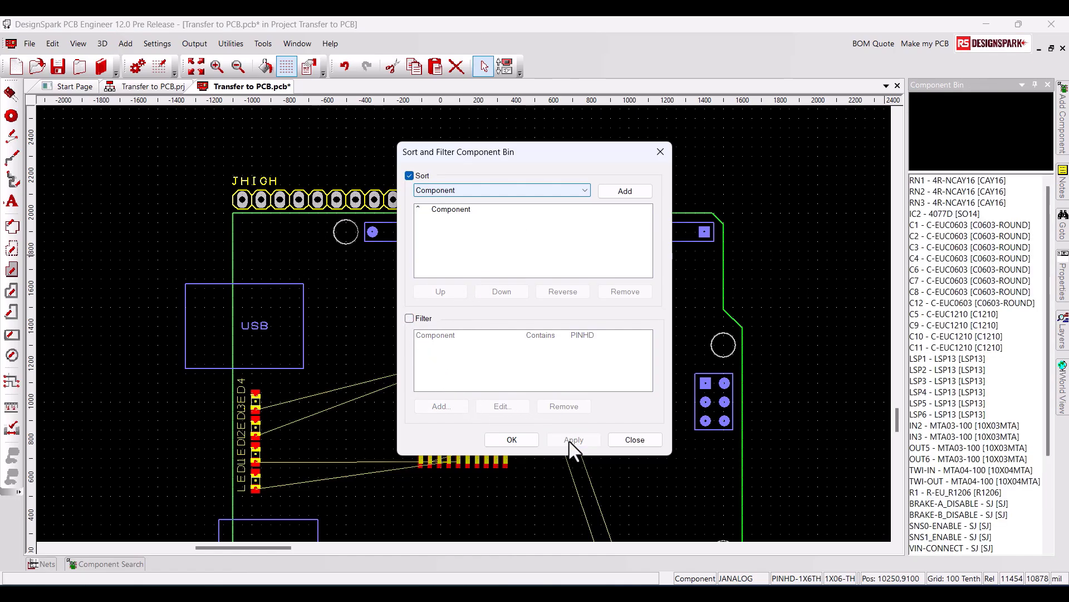
pyautogui.click(512, 440)
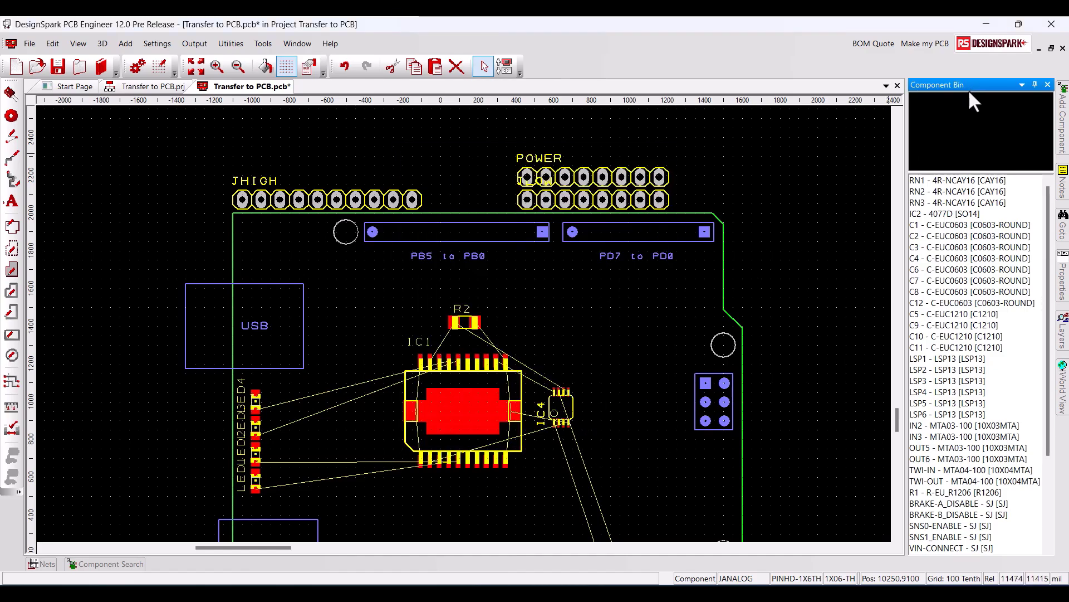